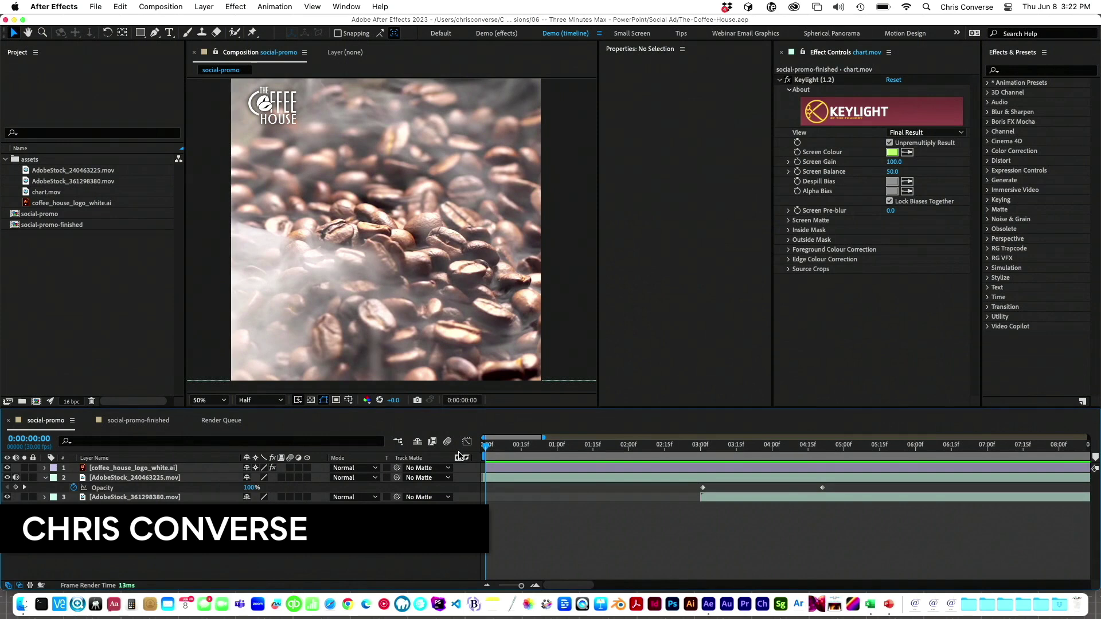
Step: Scrub to about 0:00:03:06 to preview the coffee cross-fade, then switch to PowerPoint
drag(487, 446, 730, 444)
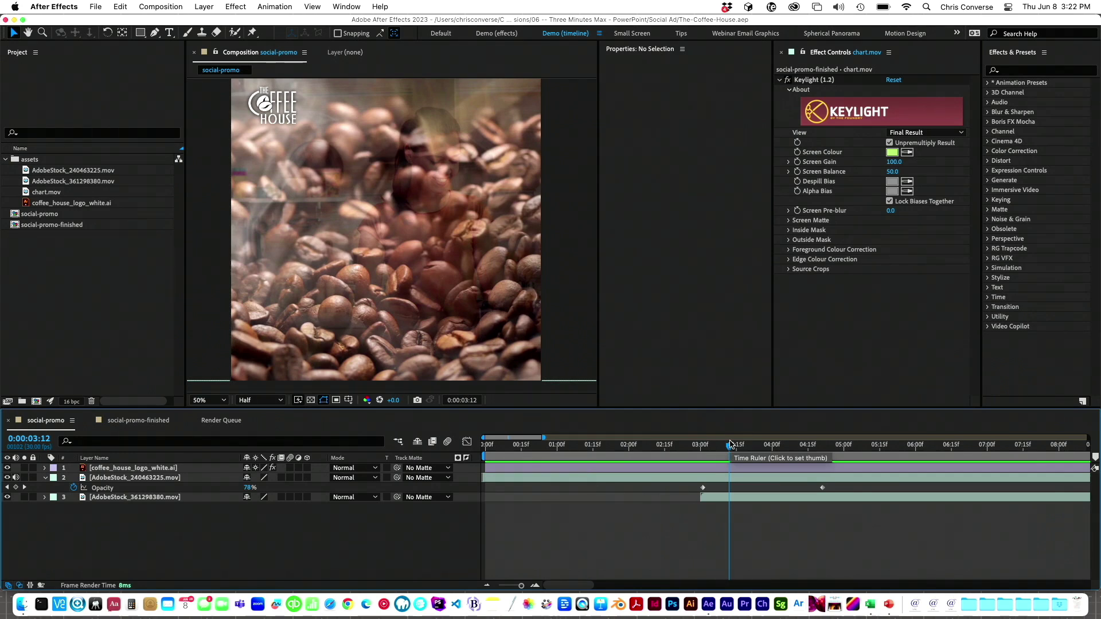
drag(731, 444, 716, 450)
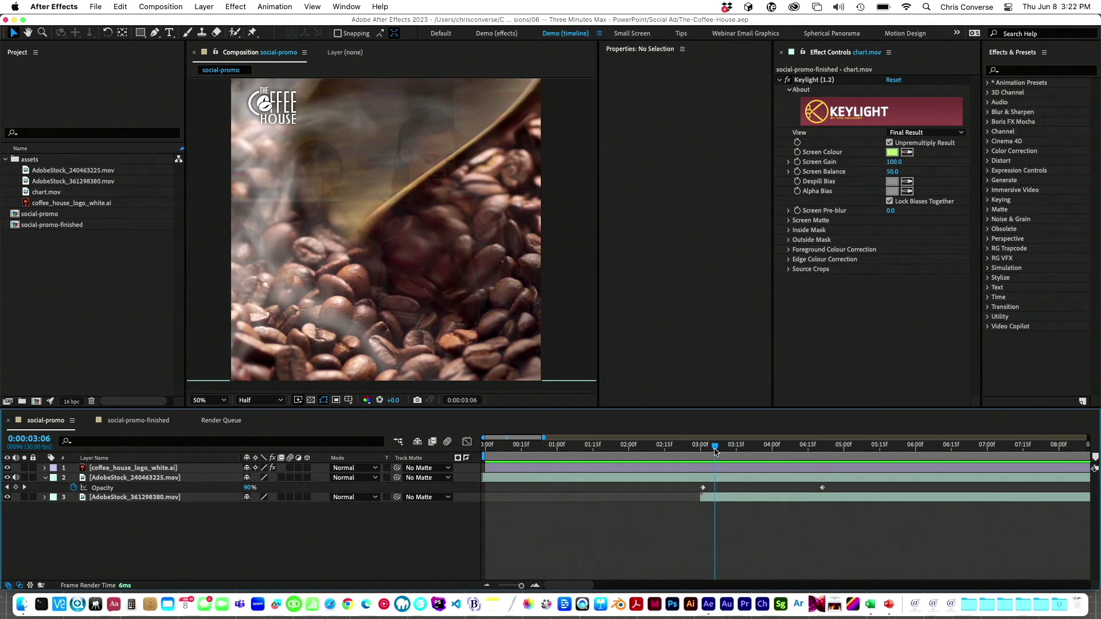
key(super+Tab)
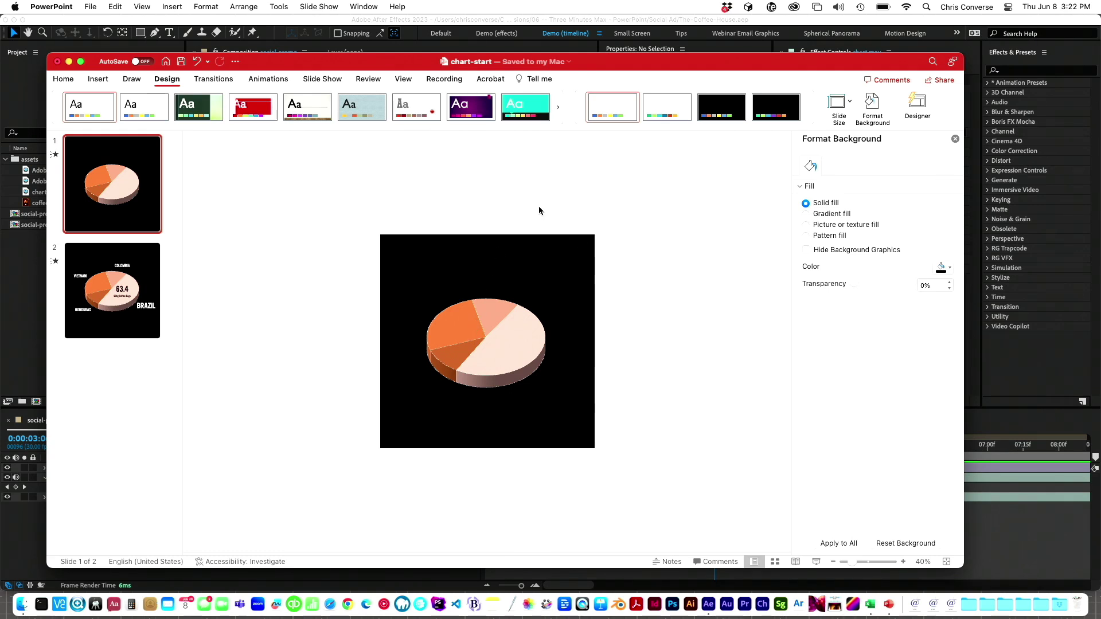
Step: Apply the White variant colour set so the 3D pie charts turn white and grey
click(512, 308)
click(511, 308)
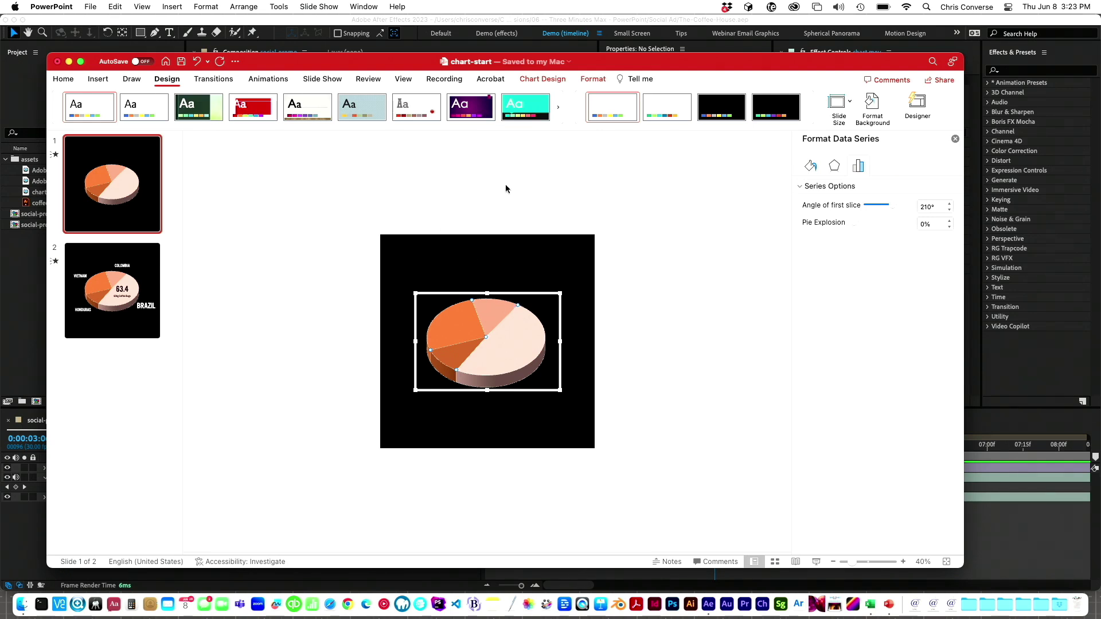
click(691, 127)
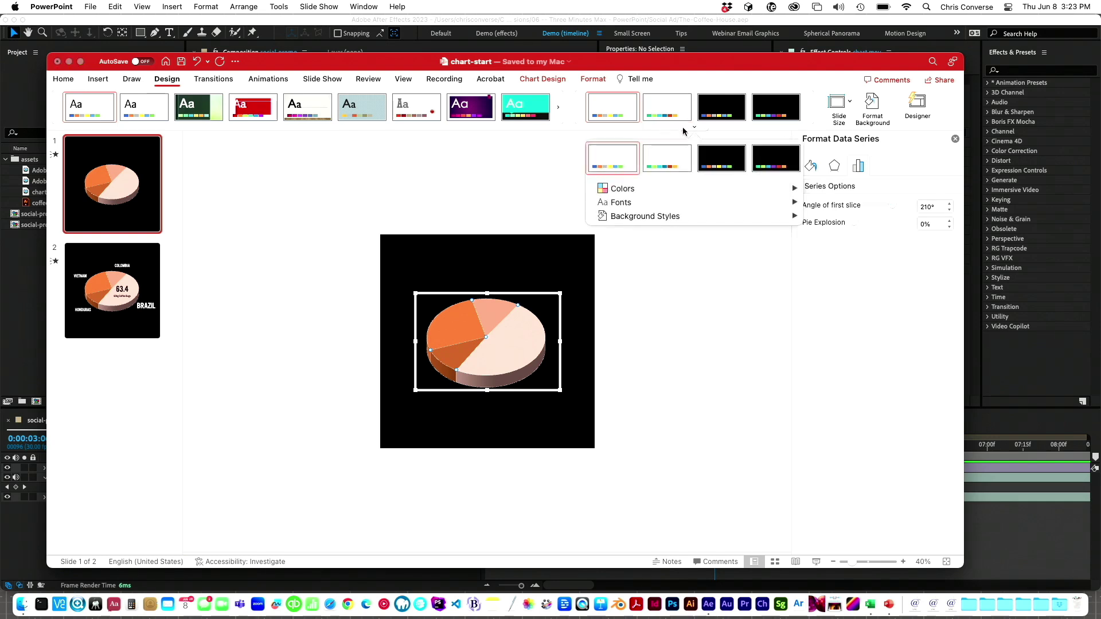
mouse_move(622, 195)
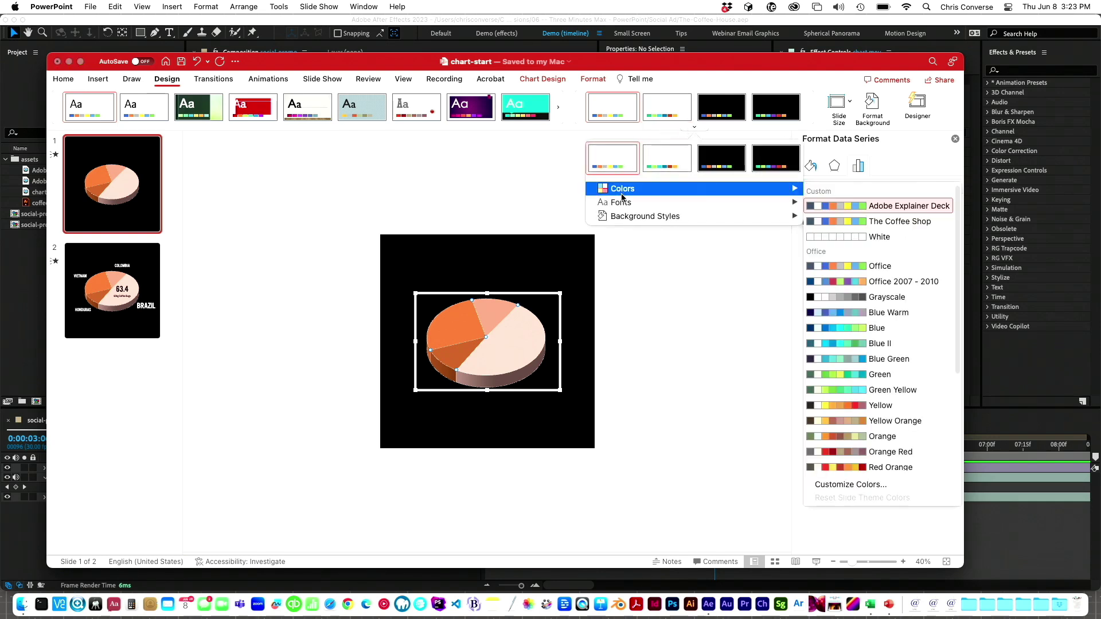
click(876, 237)
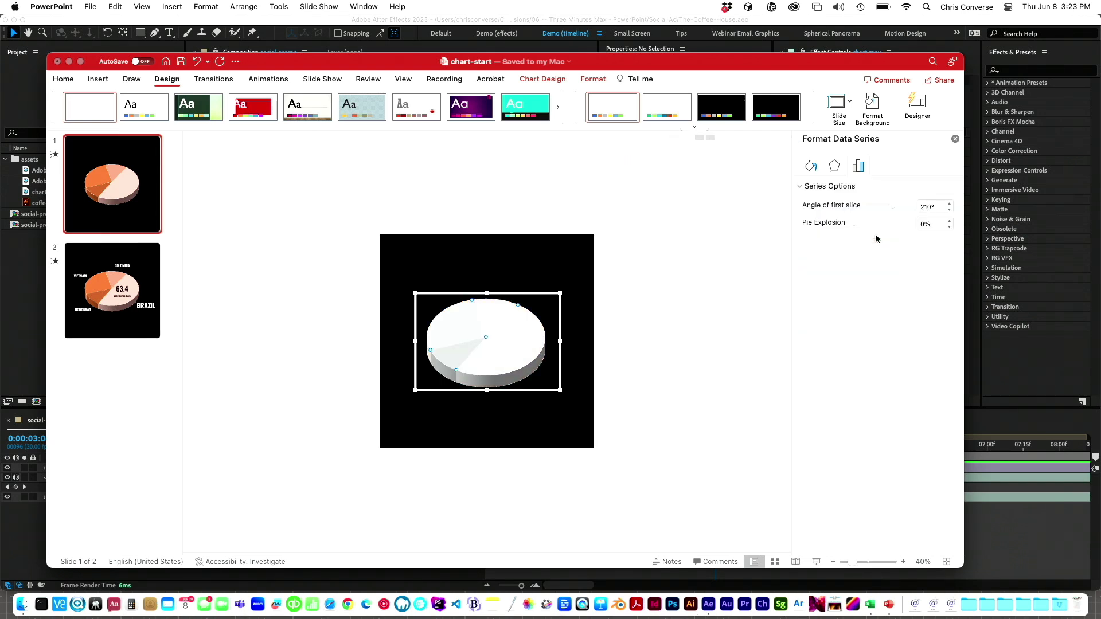
click(340, 207)
Step: Open the Animation Pane and play the white pie chart's build-in animation
click(448, 302)
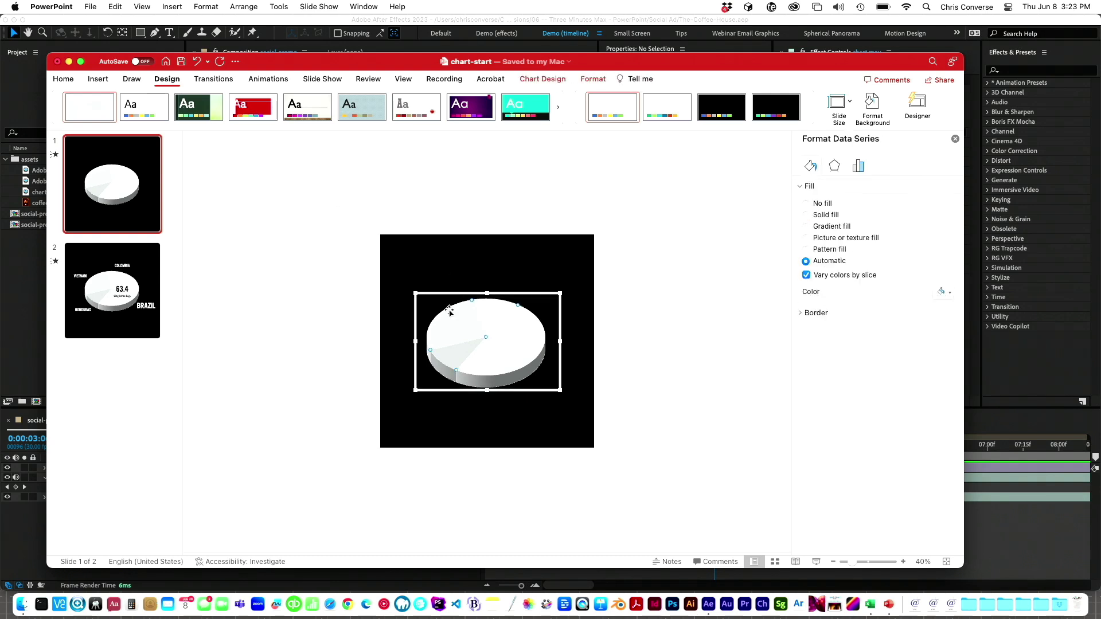
click(267, 79)
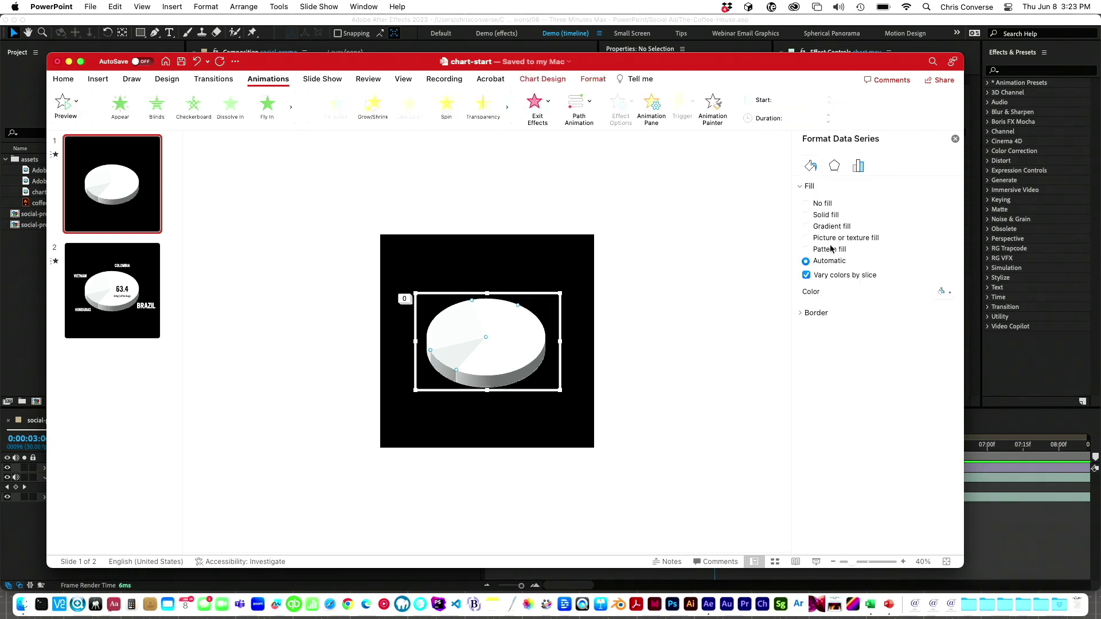
click(519, 265)
click(520, 308)
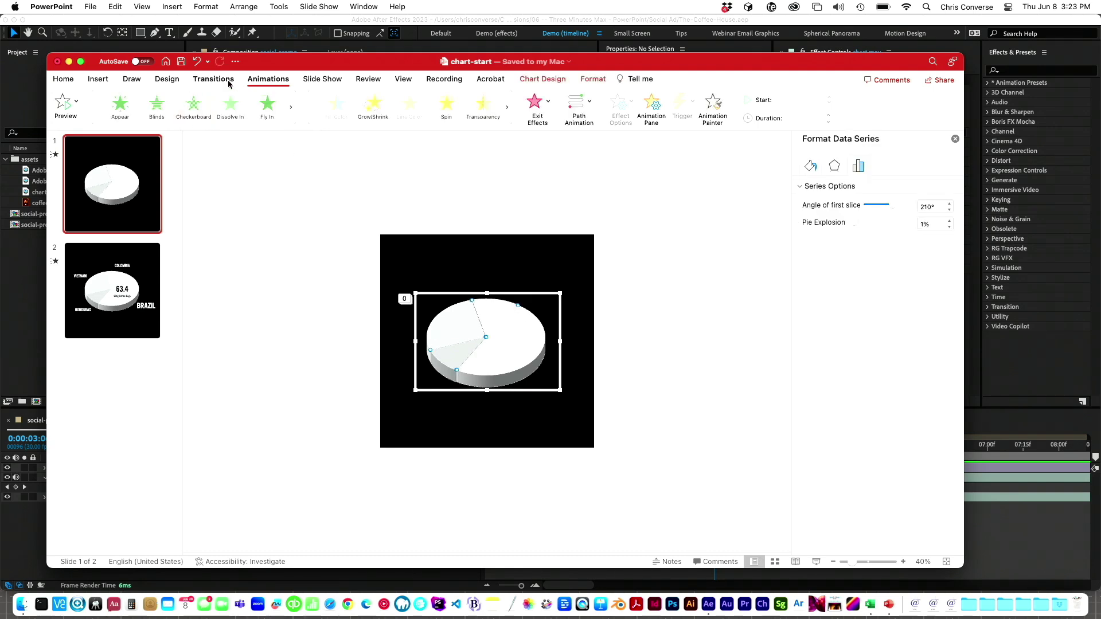
click(713, 103)
click(653, 103)
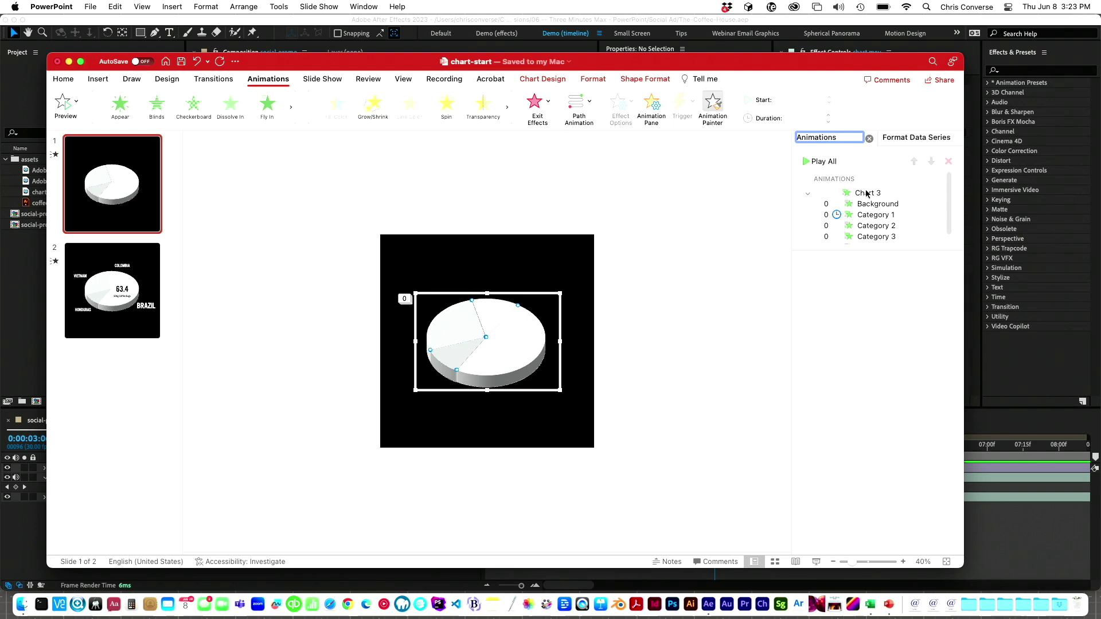
click(813, 161)
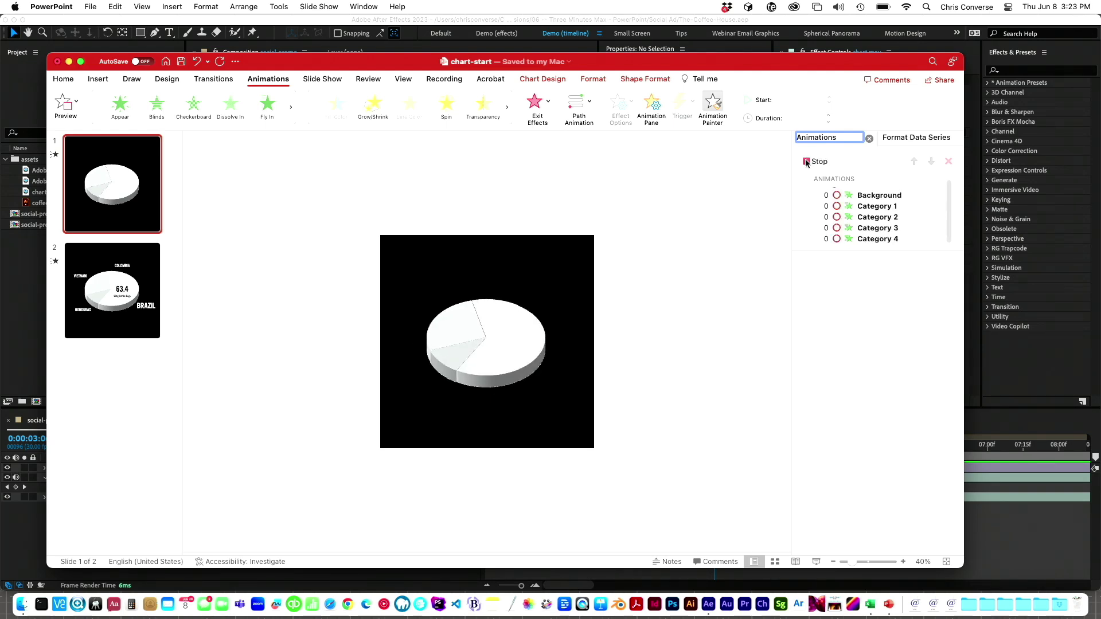
click(518, 197)
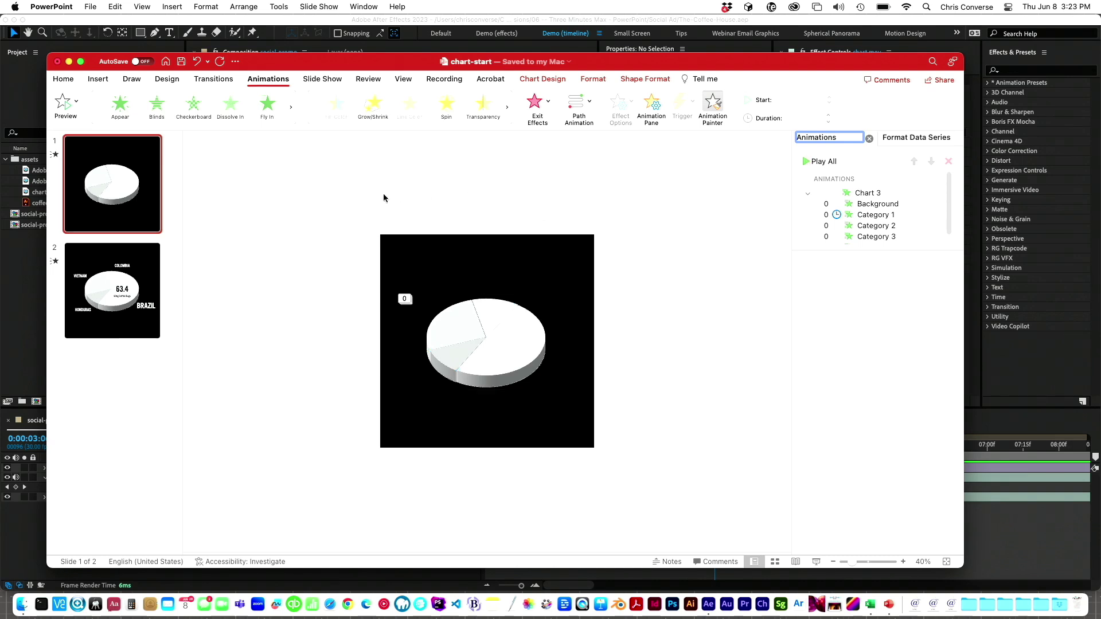
Step: Copy the VIETNAM, COLOMBIA, HONDURAS and BRAZIL labels from slide 2 onto slide 1
click(105, 263)
click(407, 309)
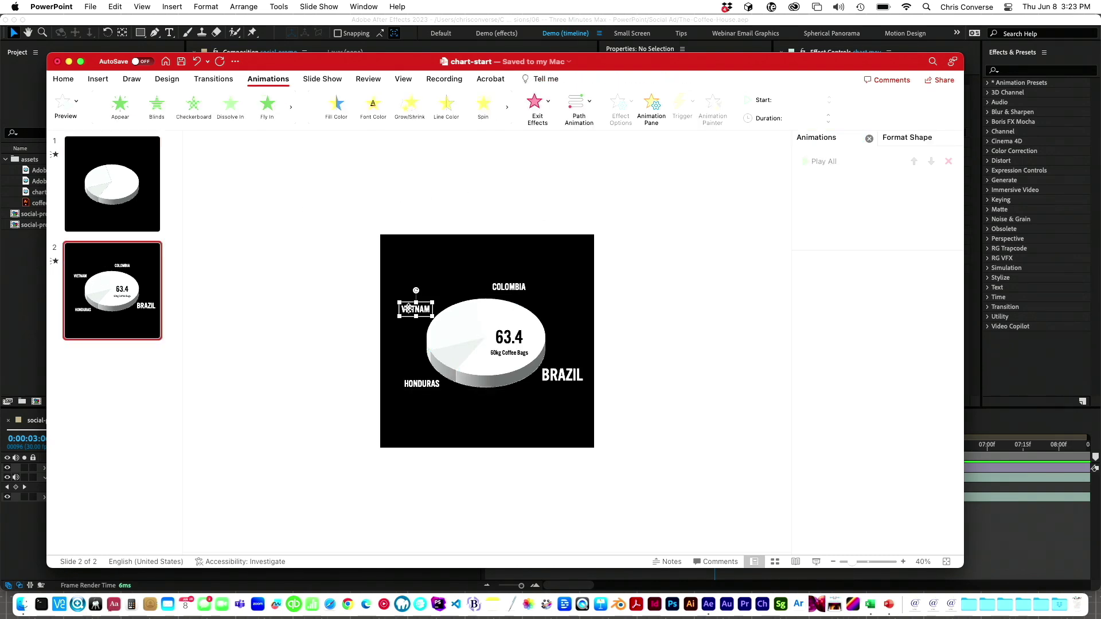
shift+click(490, 285)
shift+click(424, 383)
shift+click(544, 379)
key(super+c)
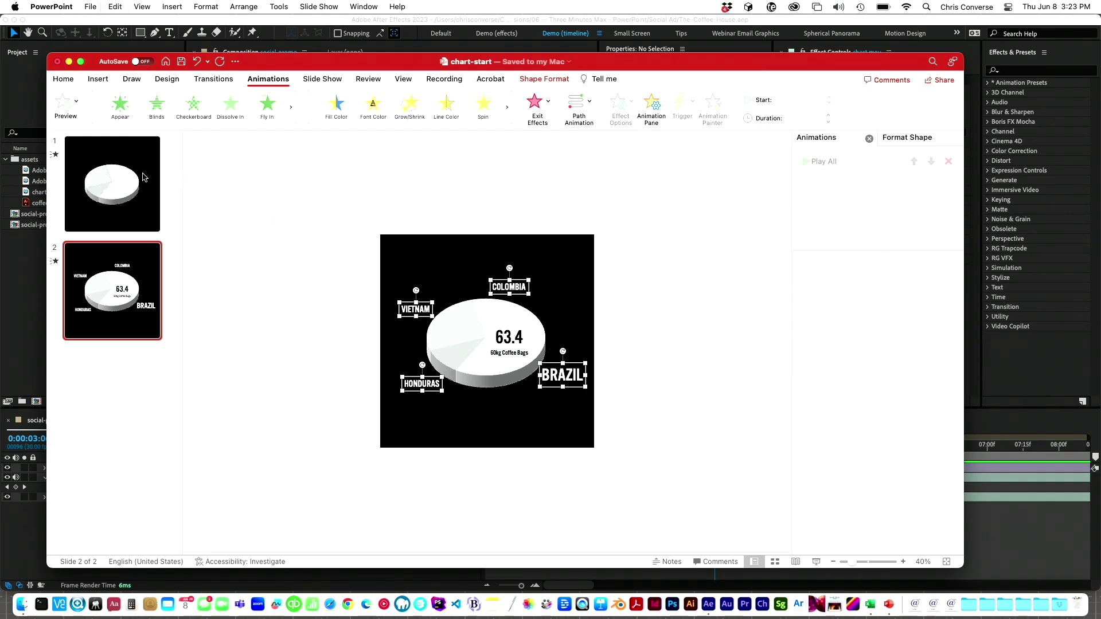
click(143, 178)
key(super+v)
Step: Delete the pasted COLOMBIA label and move HONDURAS, BRAZIL and VIETNAM off the slide edges
click(510, 286)
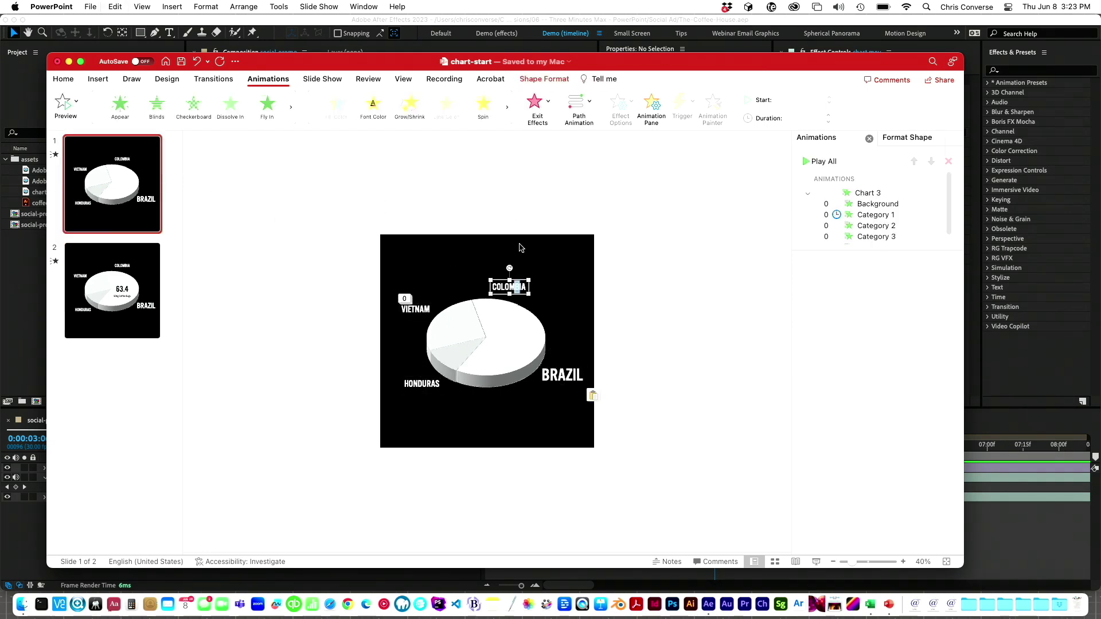
key(Delete)
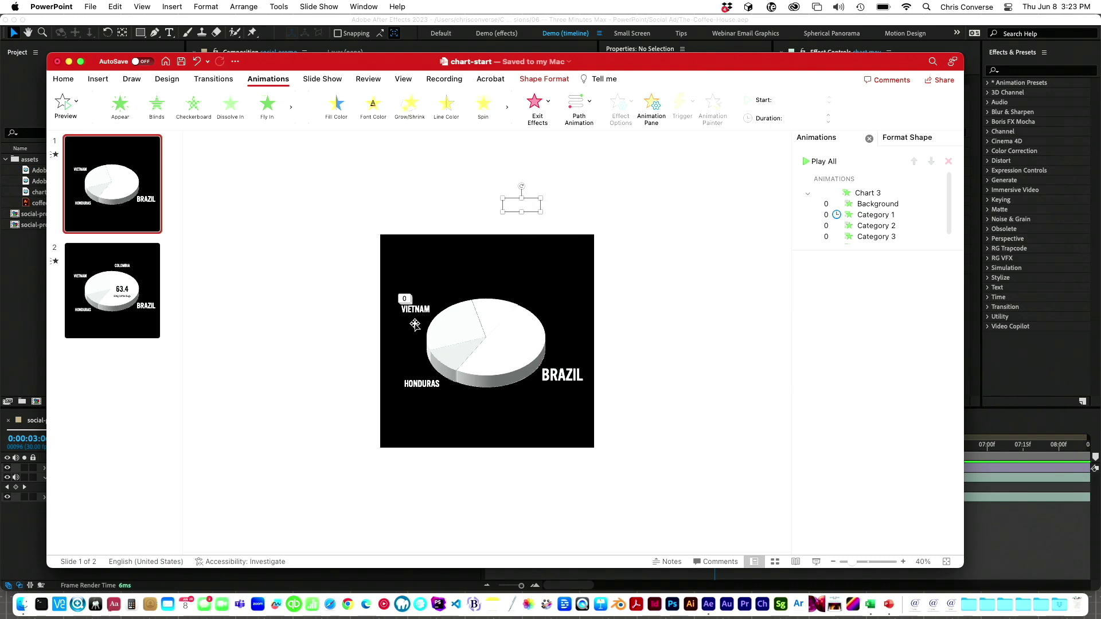
click(421, 309)
drag(427, 304, 312, 378)
click(410, 378)
click(572, 369)
drag(574, 365, 643, 354)
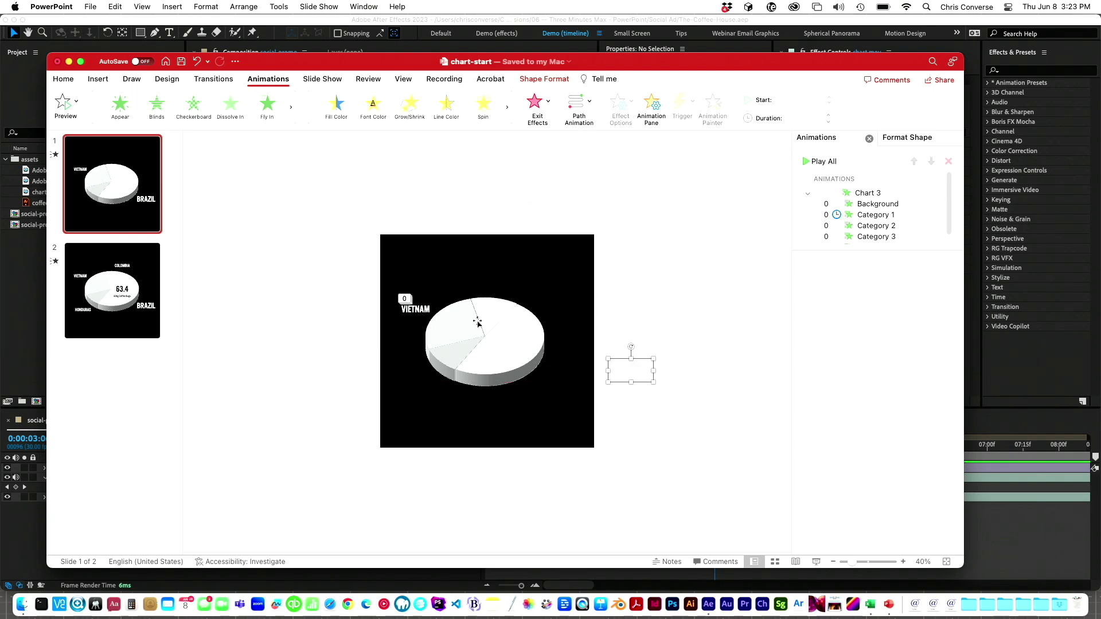
click(404, 307)
drag(424, 302, 344, 276)
click(320, 188)
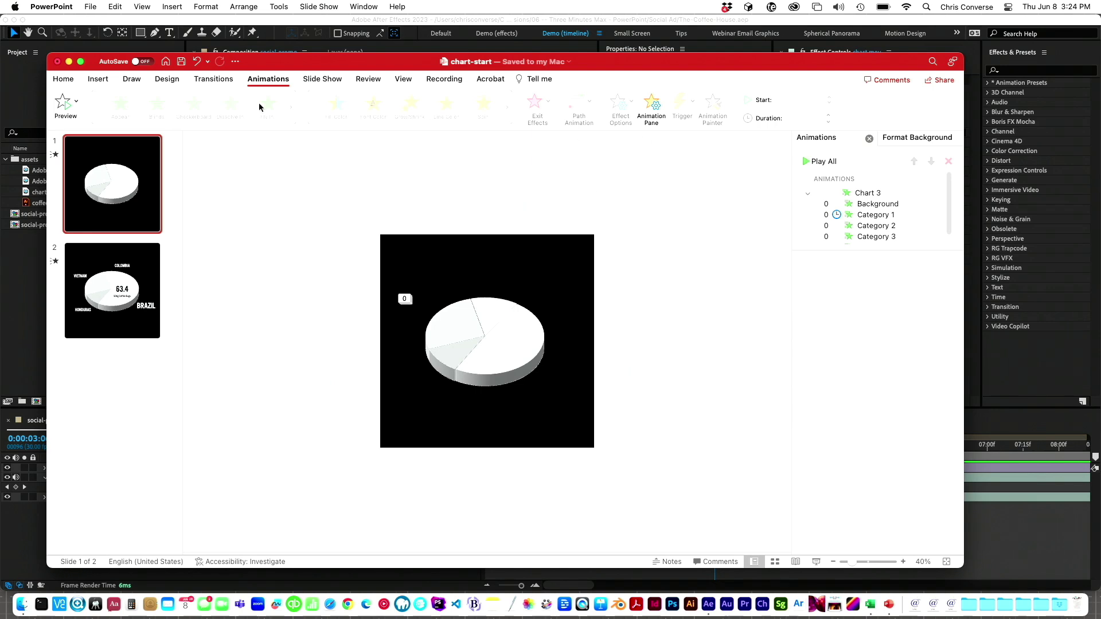
Step: Set both slides' backgrounds to light green, then bring up the Export dialog
click(166, 78)
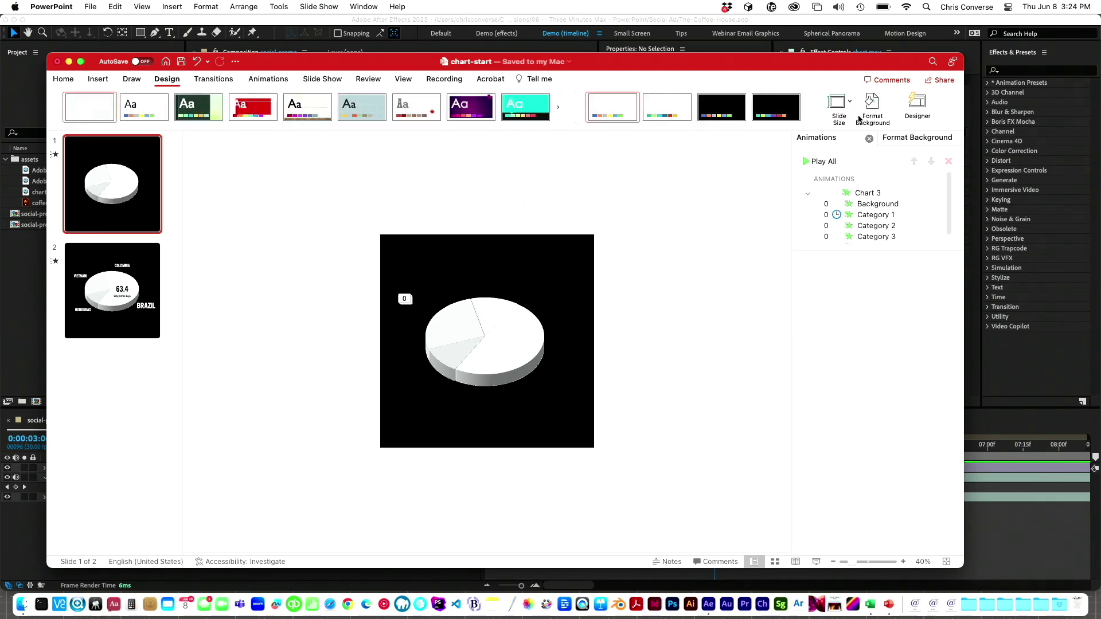
click(949, 270)
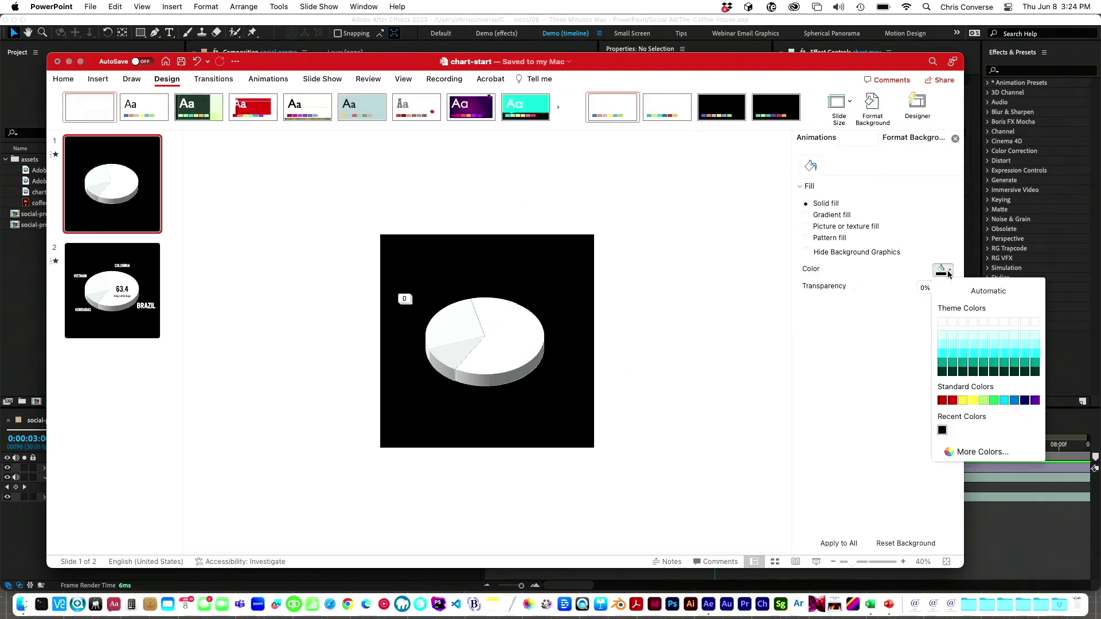
click(983, 401)
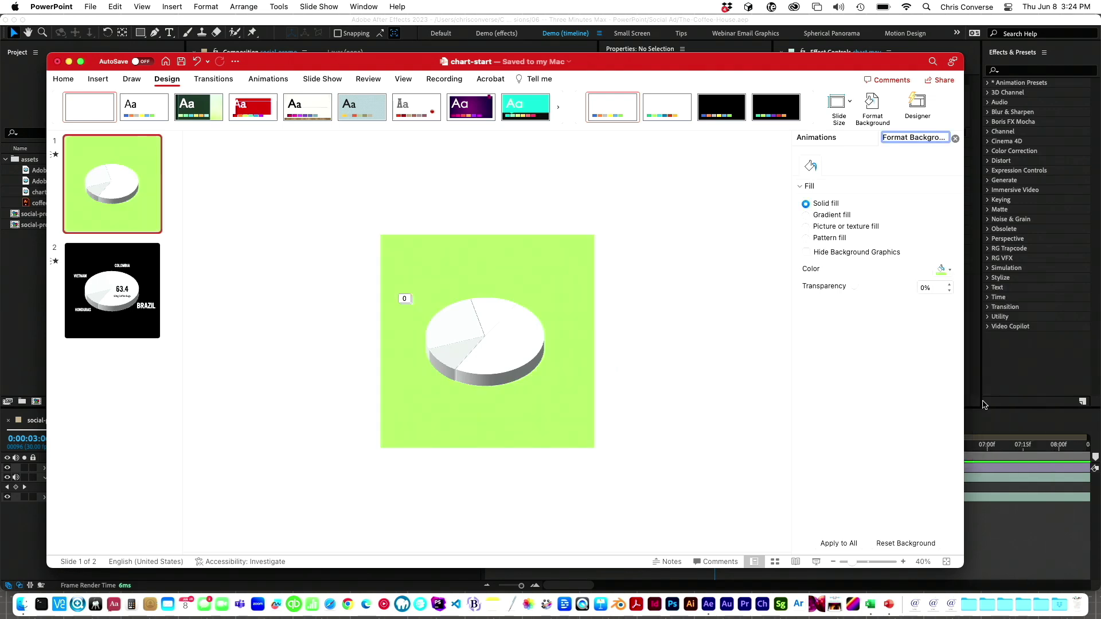
click(156, 266)
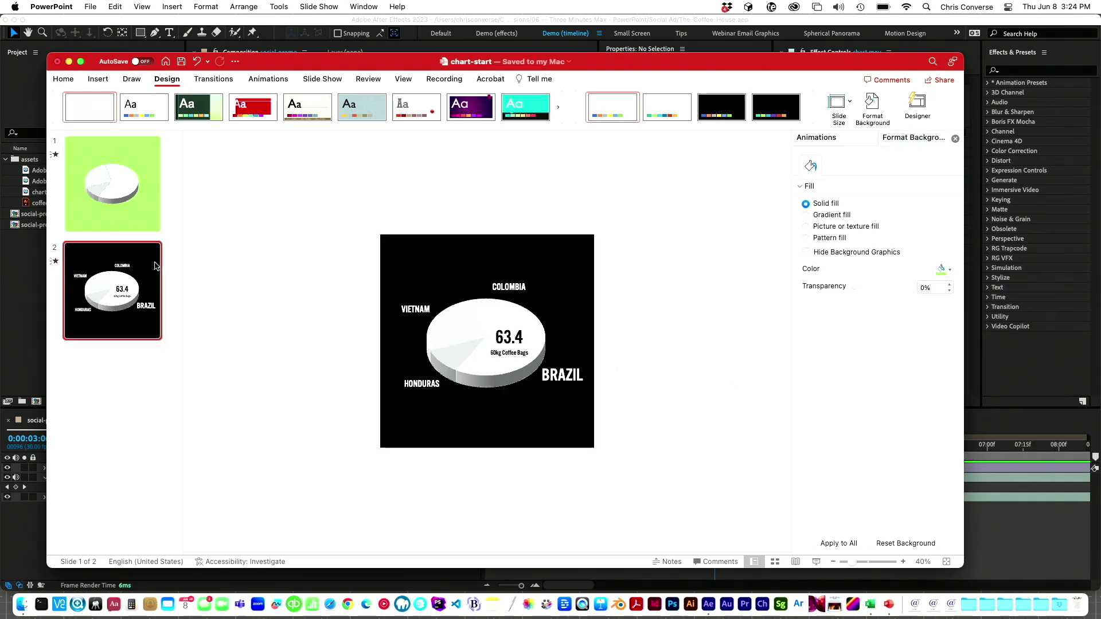
click(947, 271)
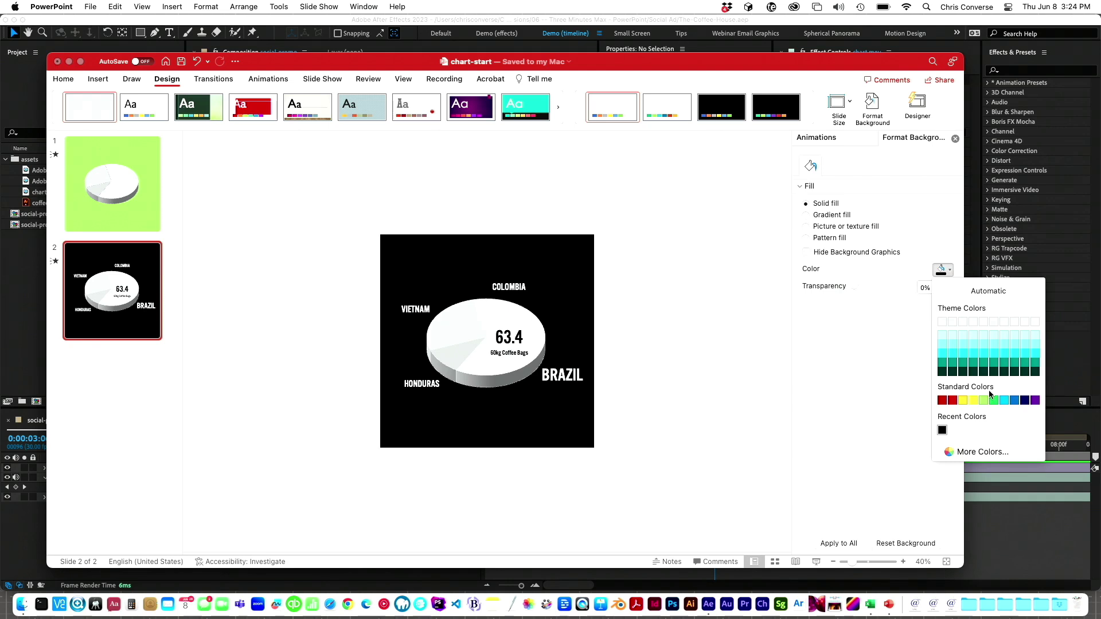
click(985, 399)
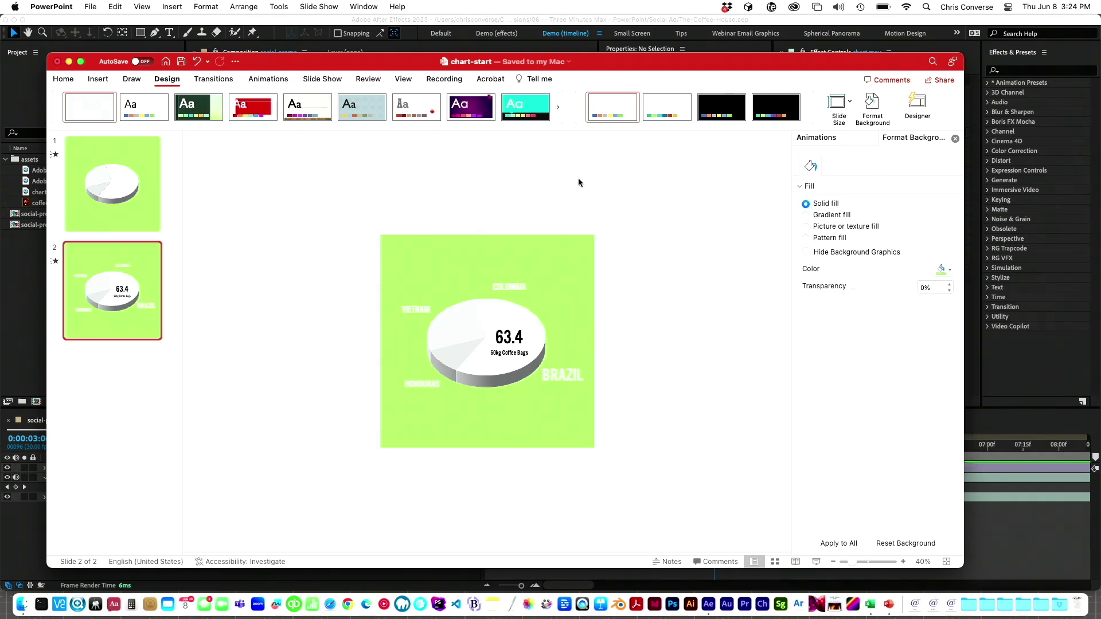
click(90, 6)
click(126, 131)
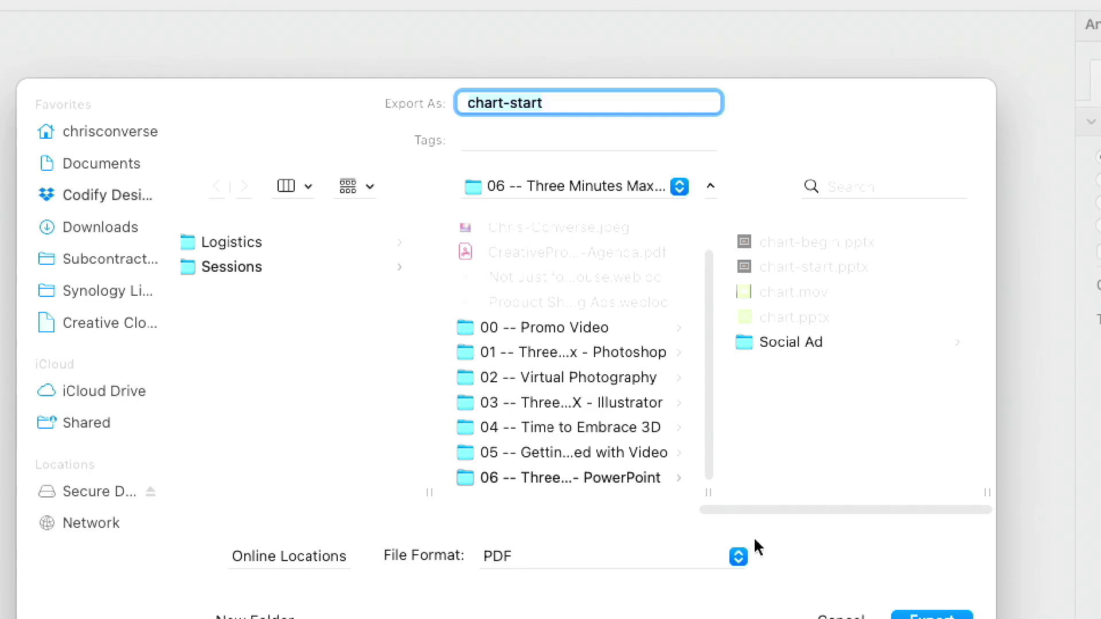
Step: Set the export format to MOV (H.264, 1080×1080), then cancel the export
click(580, 566)
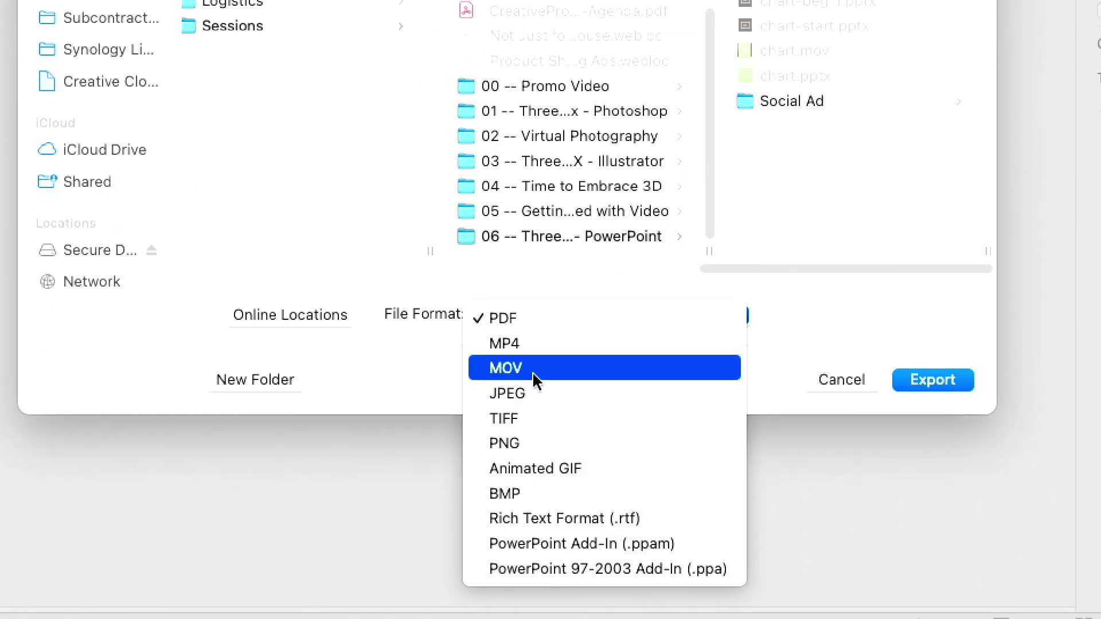
click(533, 378)
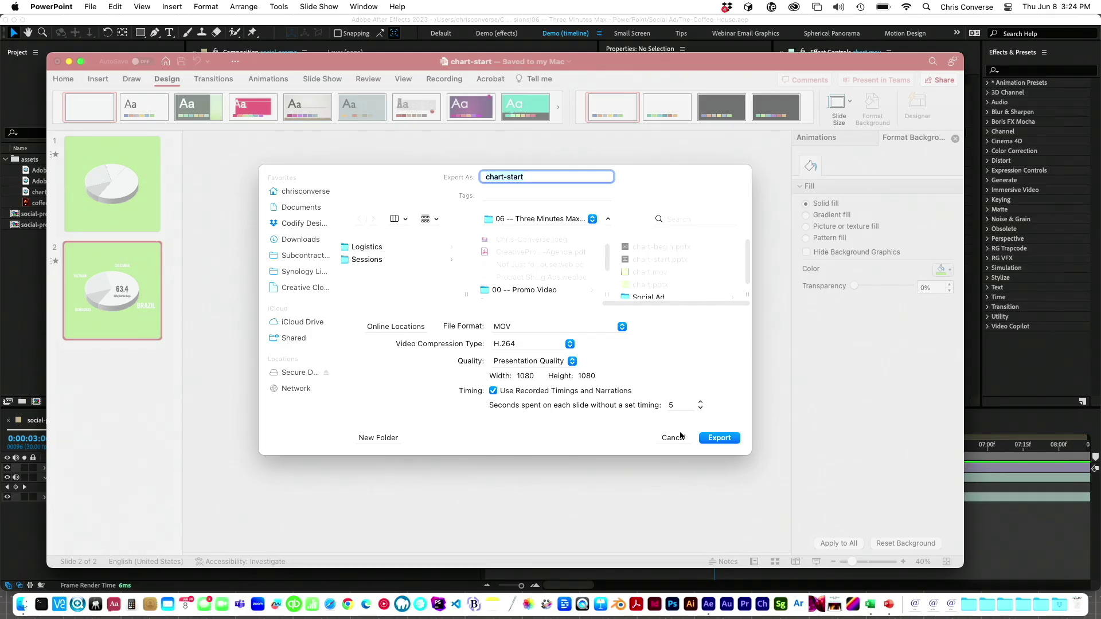
click(680, 436)
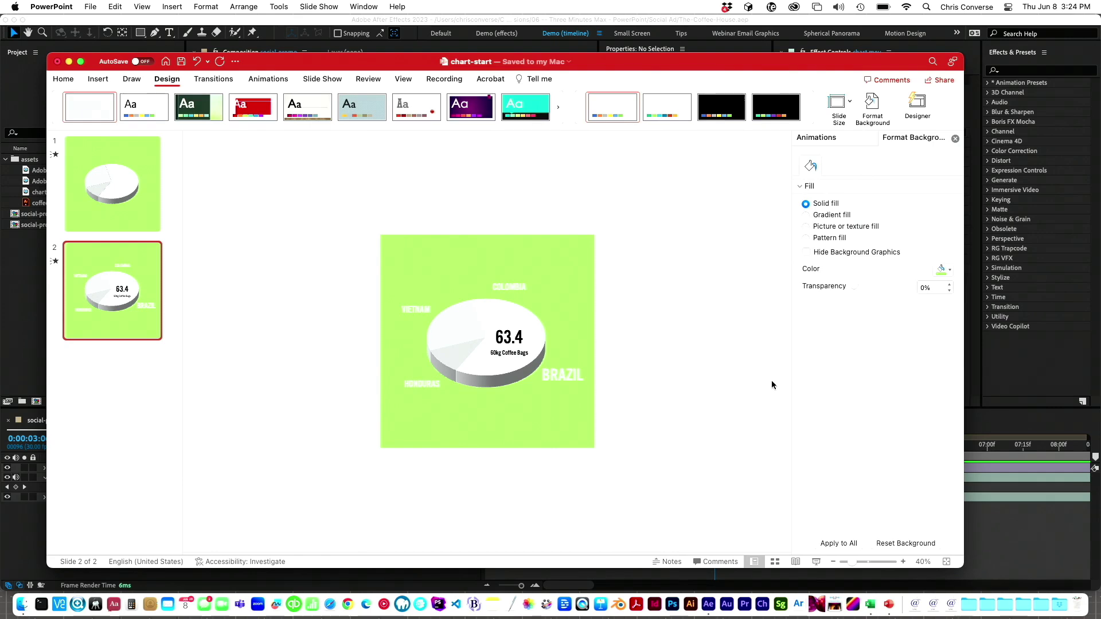
Step: Back in After Effects, add chart.mov to the social-promo timeline over the coffee footage
click(1018, 375)
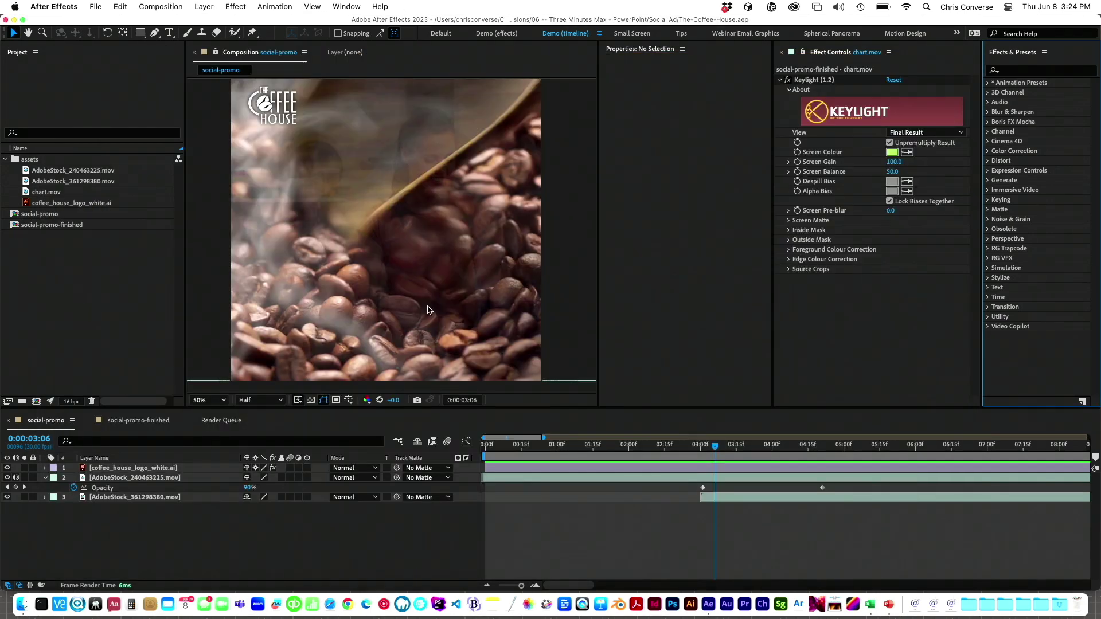
click(37, 195)
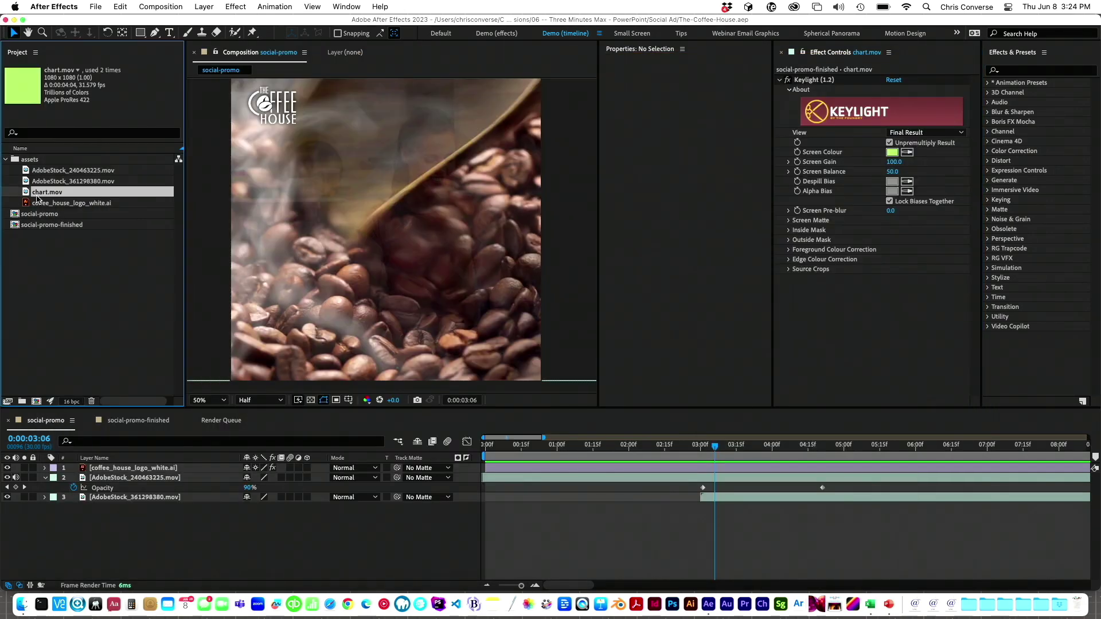
drag(29, 195, 177, 475)
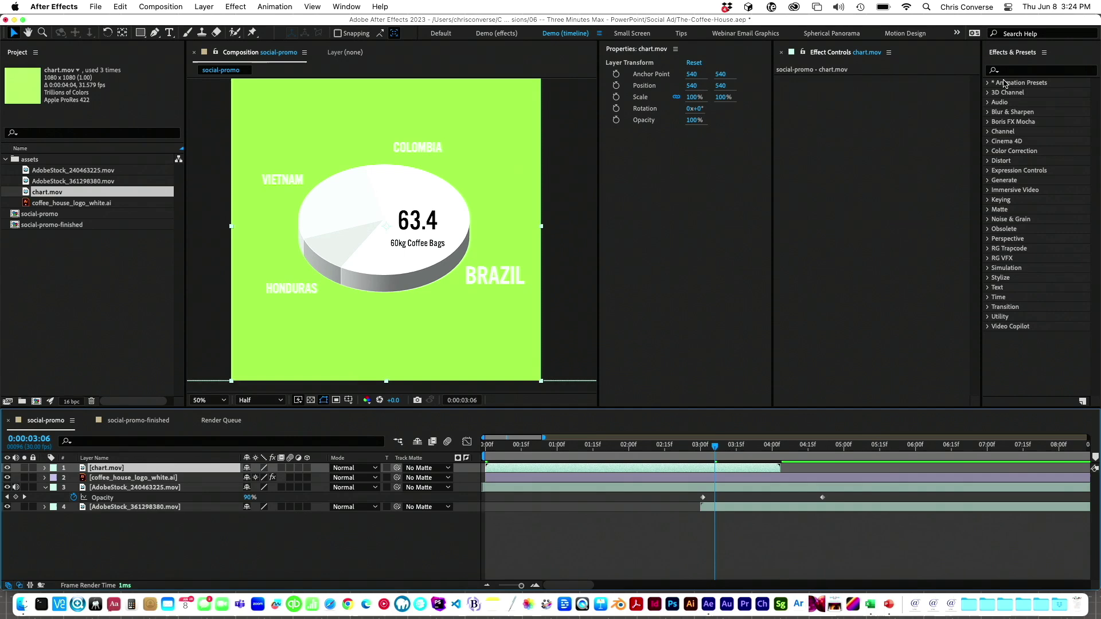
Step: Apply Keylight to chart.mov and eyedrop the green background as its Screen Colour
click(1011, 73)
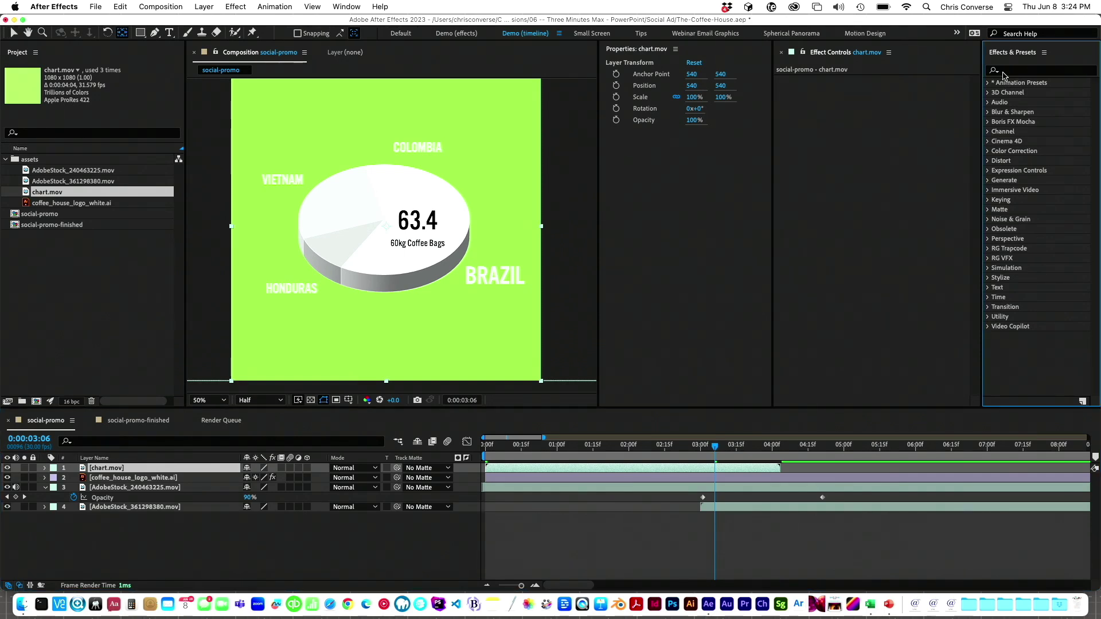
click(1021, 71)
text(keylight)
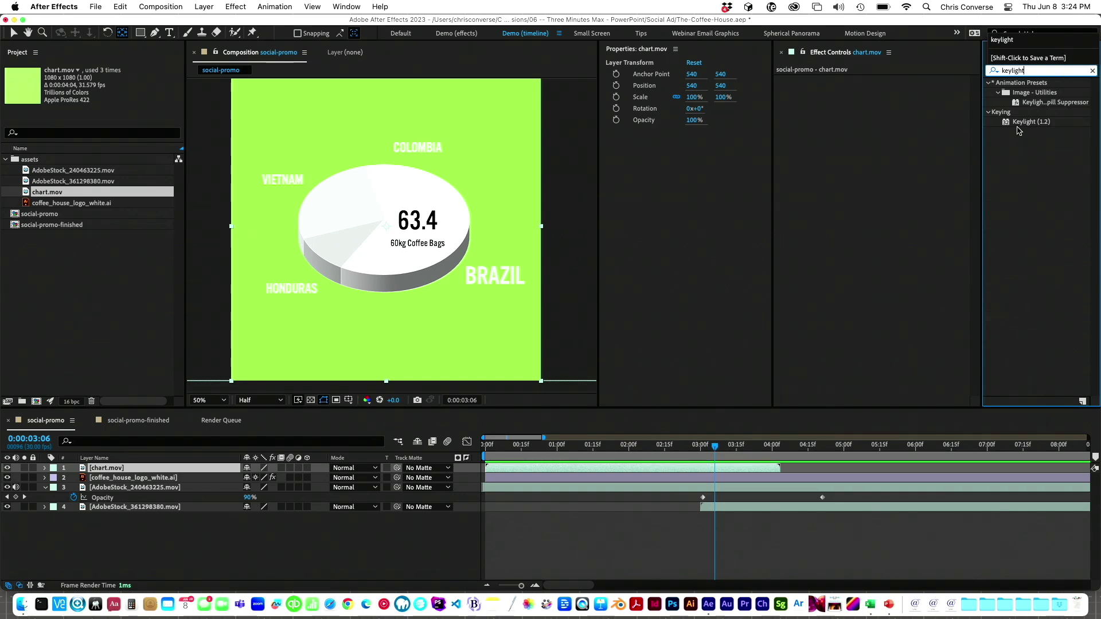
drag(1019, 125, 555, 134)
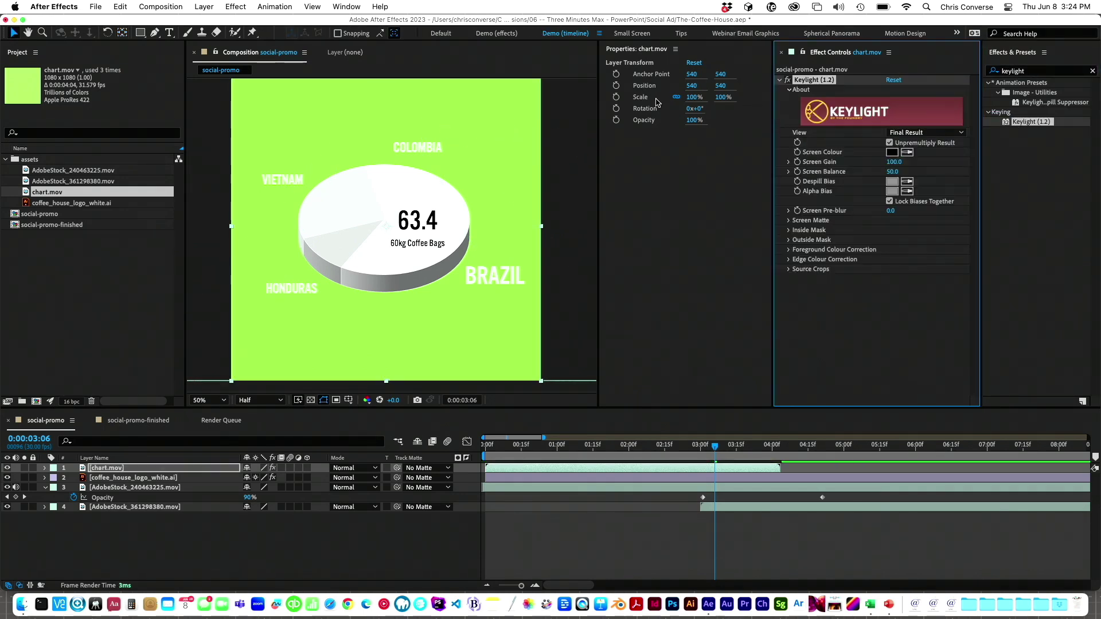
click(906, 152)
click(496, 115)
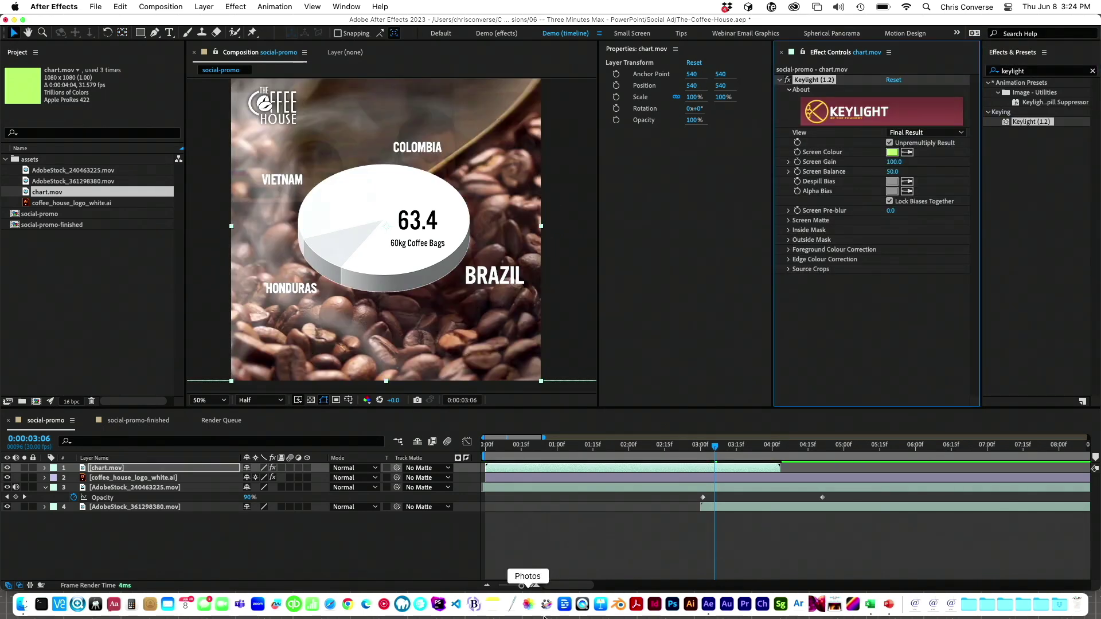
drag(695, 448, 646, 447)
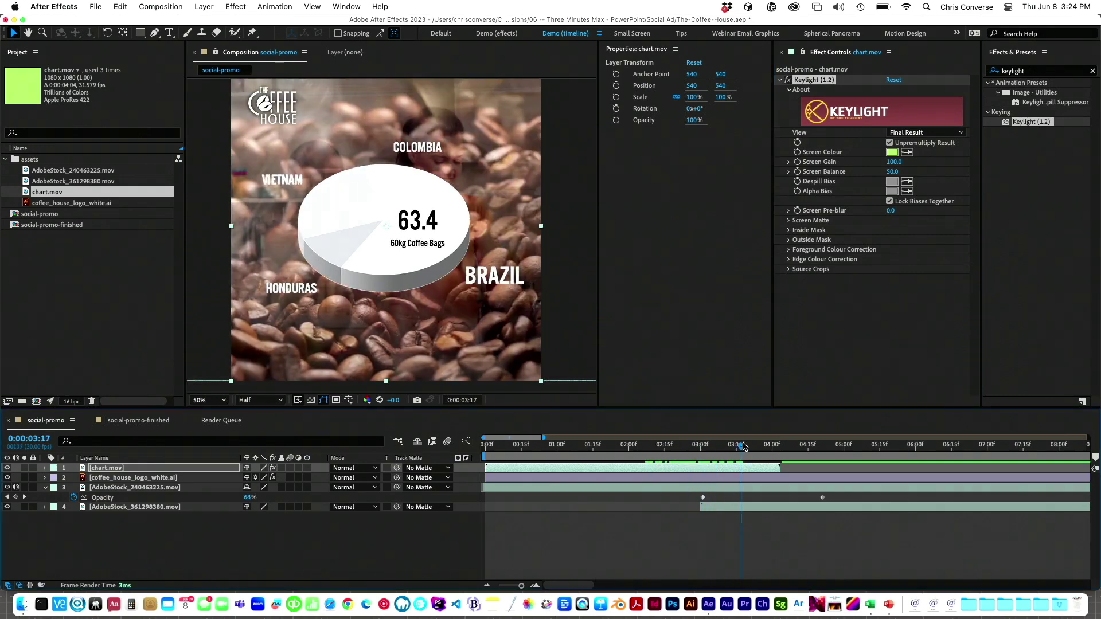
click(146, 423)
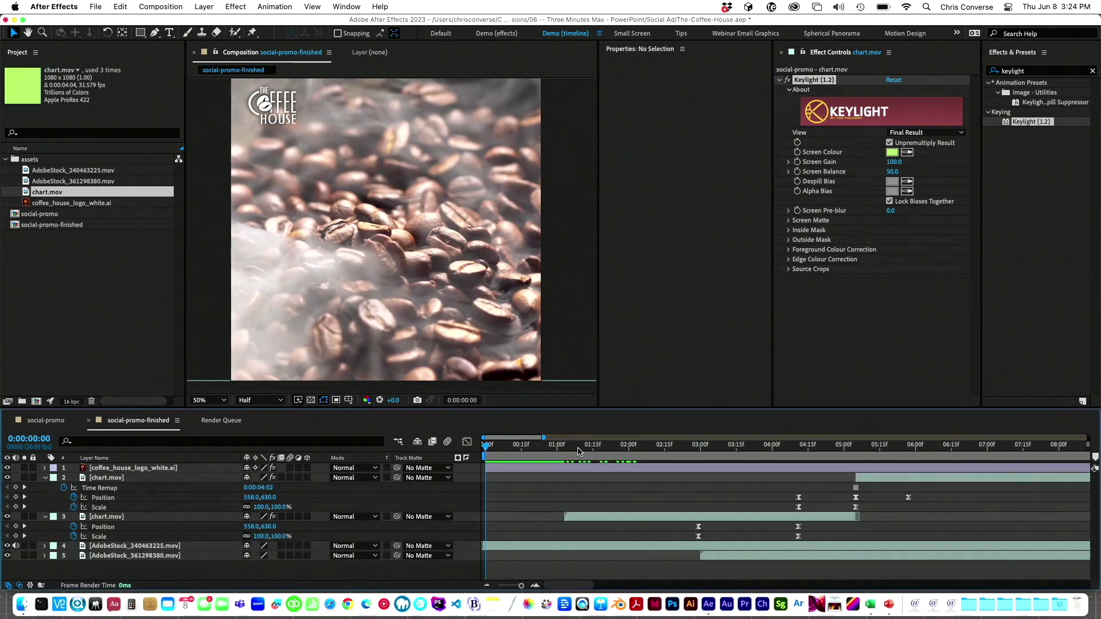
drag(581, 452, 686, 450)
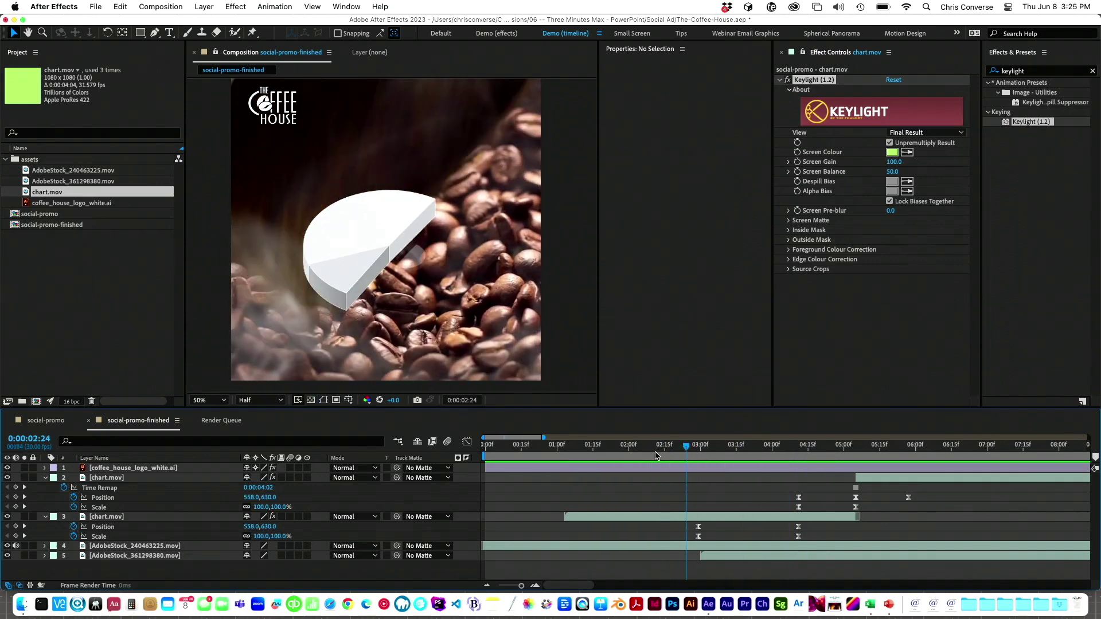
key(space)
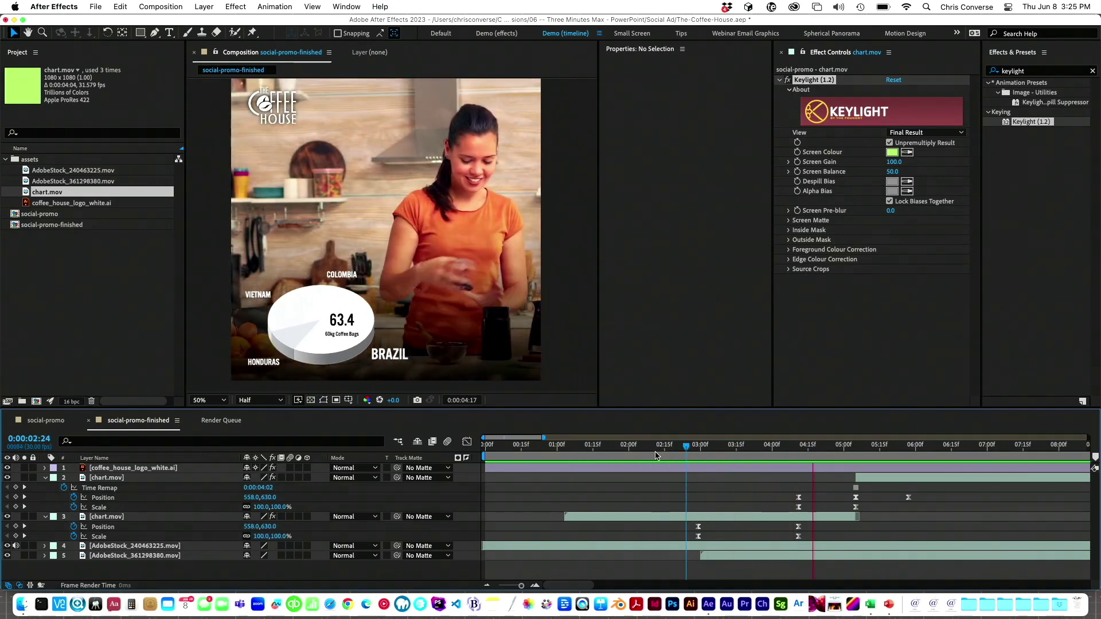